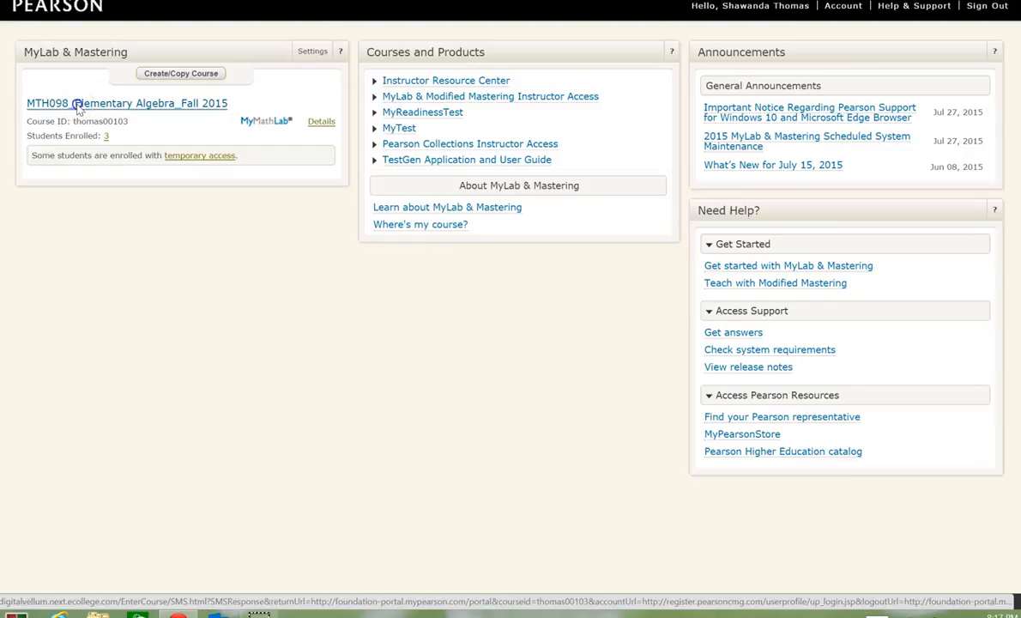
# Open the homework page of the MTH098_Elementary Algebra_Fall 2015 course and switch it to the Manage view.
pyautogui.click(77, 104)
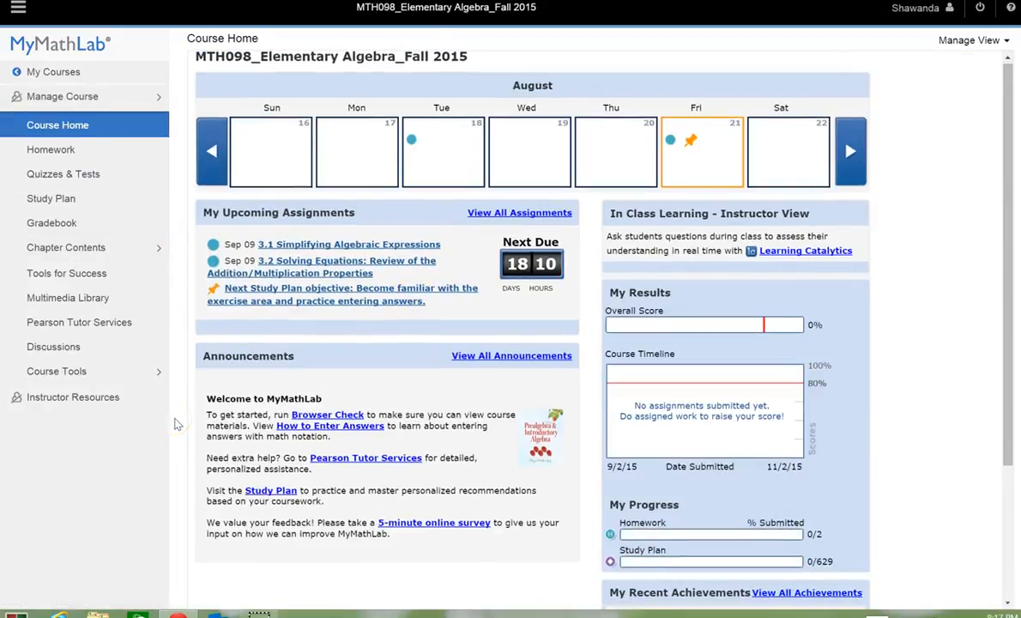
pyautogui.click(66, 162)
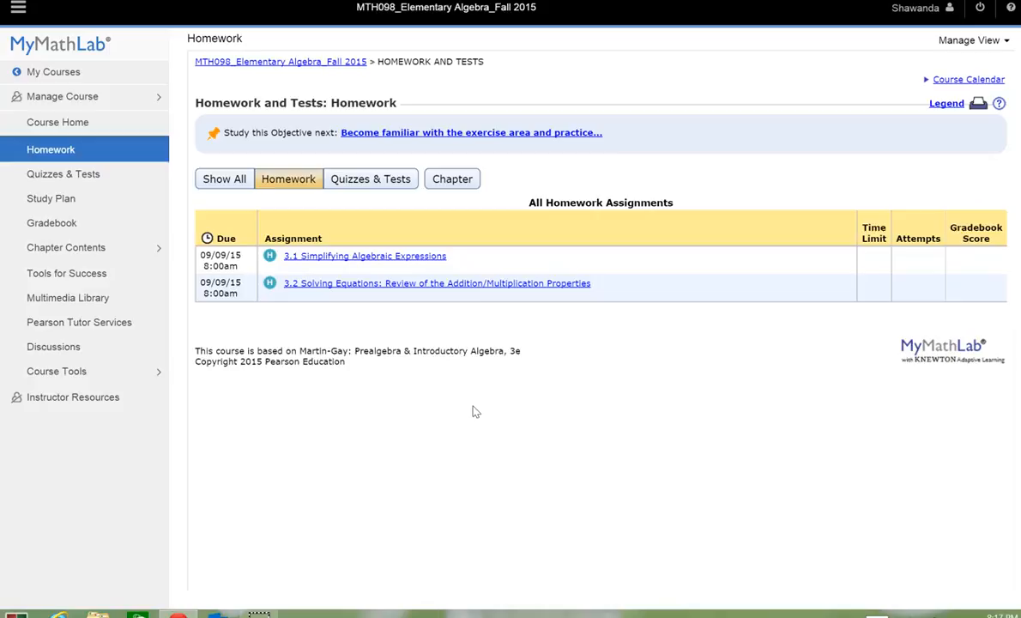
pyautogui.click(999, 49)
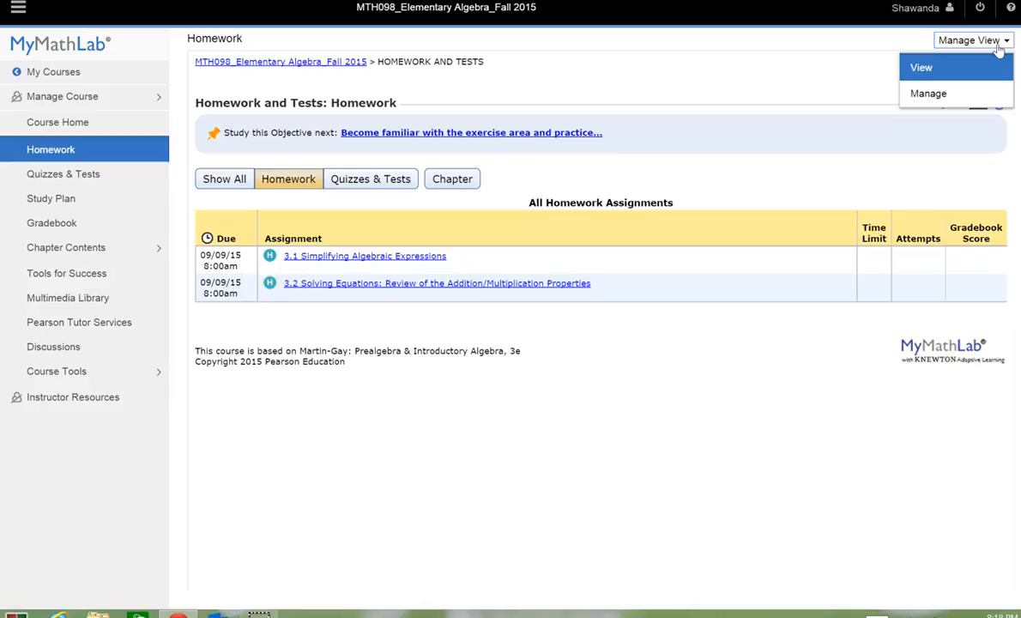
pyautogui.click(935, 94)
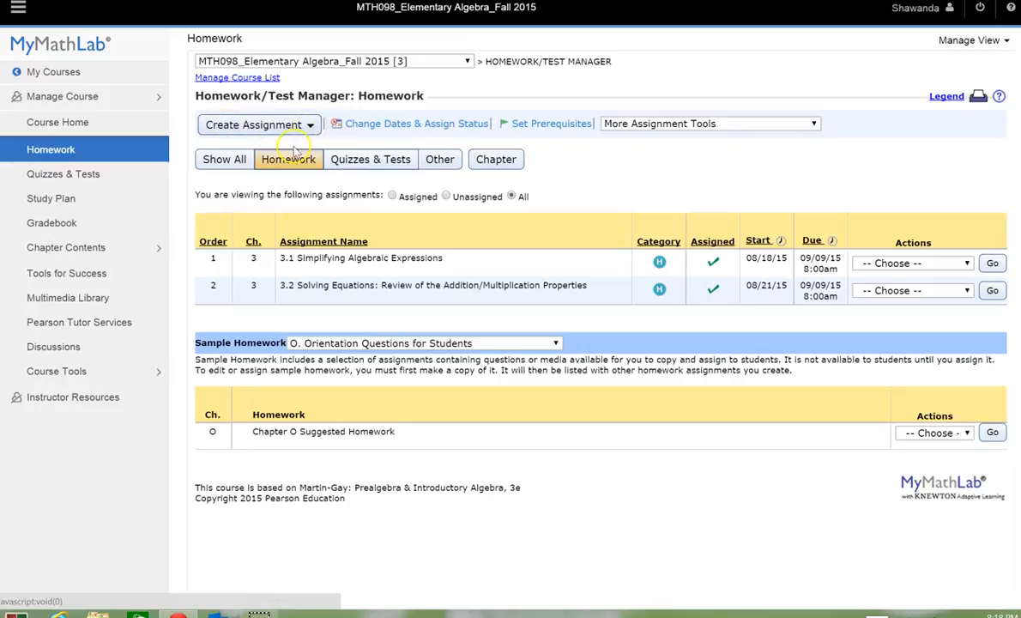
# Create a new homework assignment named "3.3 Solving Linear Equations" and proceed to selecting its media and questions.
pyautogui.click(310, 125)
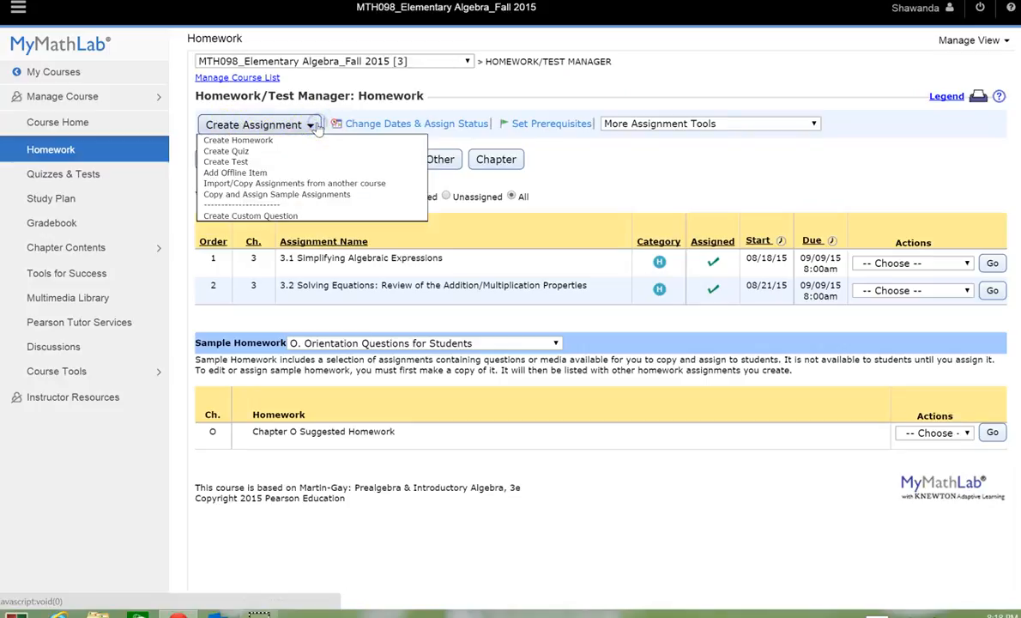
pyautogui.click(243, 144)
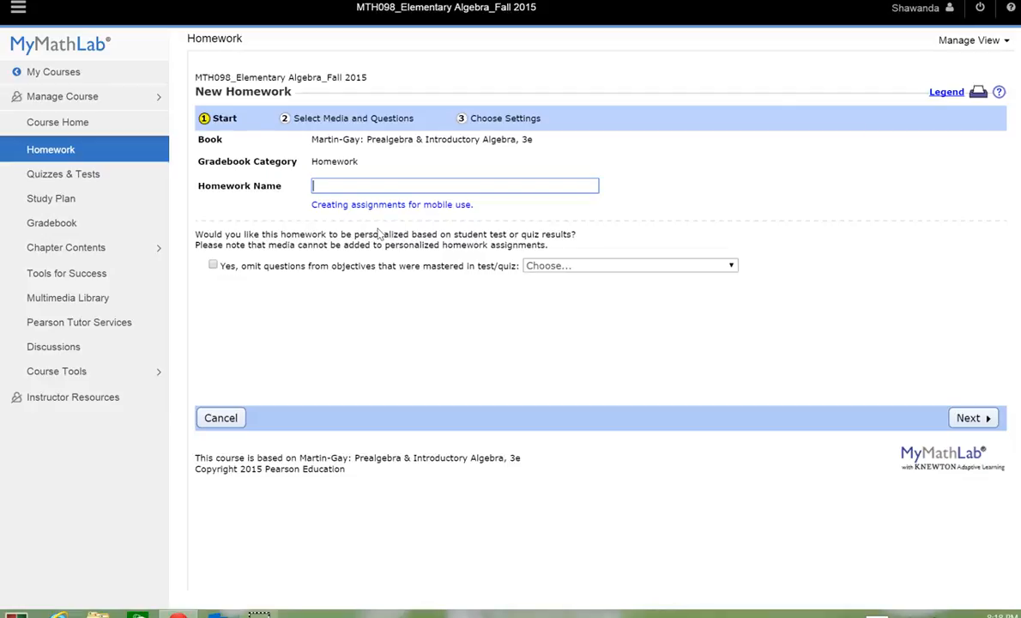
pyautogui.write('3.3 W')
pyautogui.press('BackSpace')
pyautogui.write('Solv')
pyautogui.write('ing Linear ')
pyautogui.write('Equ')
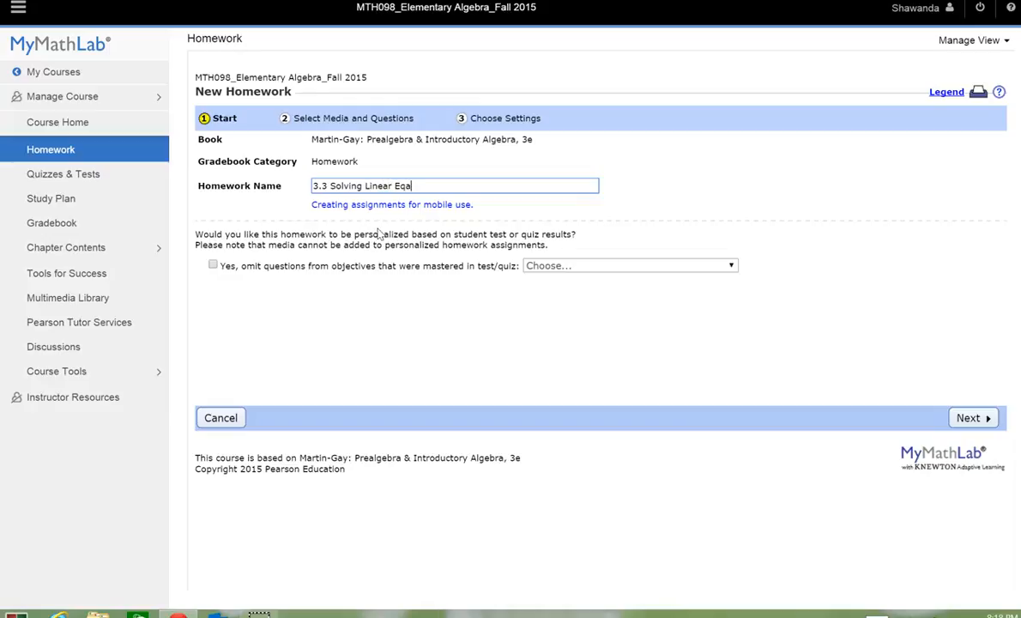
pyautogui.write('ations')
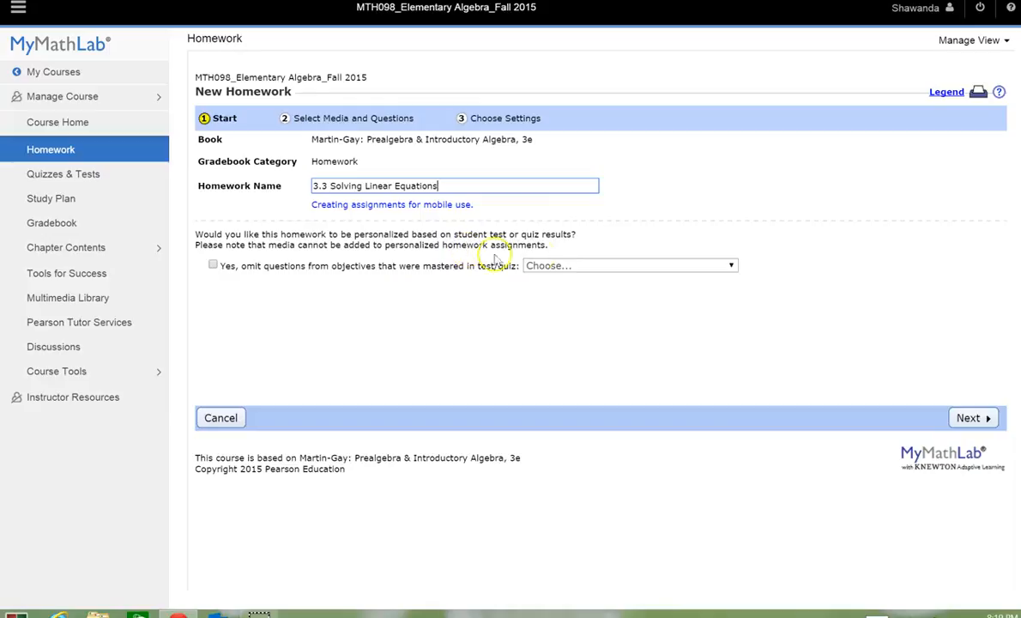
pyautogui.click(975, 418)
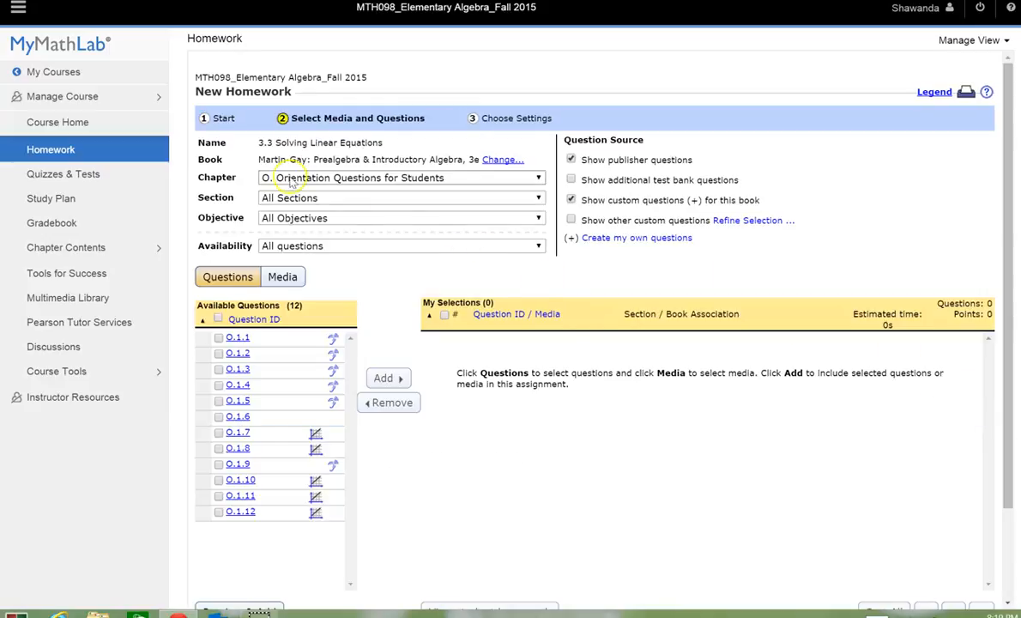
# Filter the available questions to chapter 3, Solving Equations and Problem Solving, Section 3.3: Solving Linear Equations in One Variable.
pyautogui.click(533, 179)
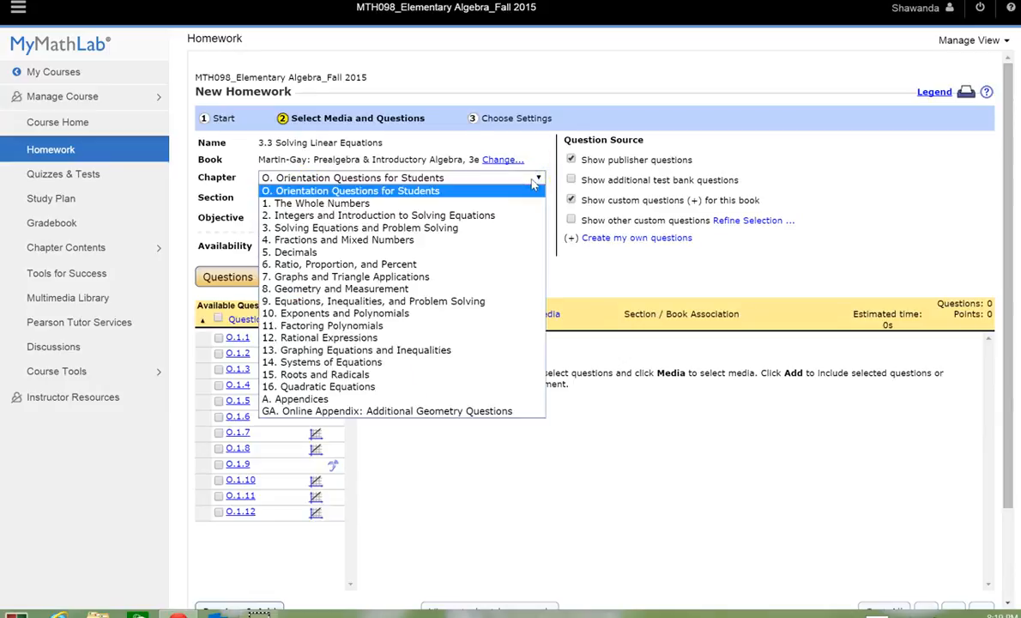
pyautogui.click(434, 228)
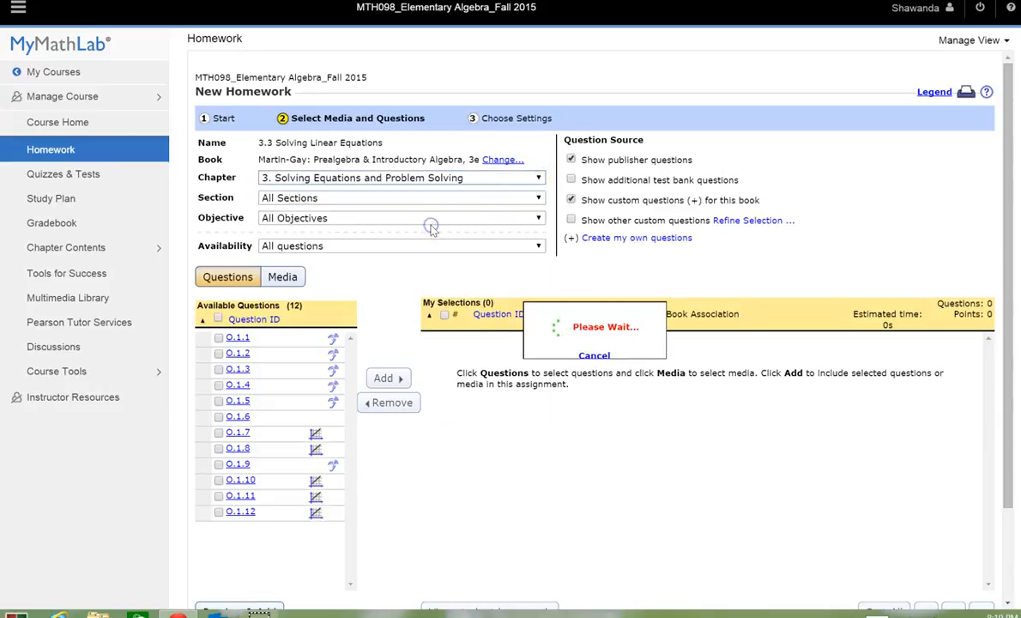
pyautogui.click(537, 198)
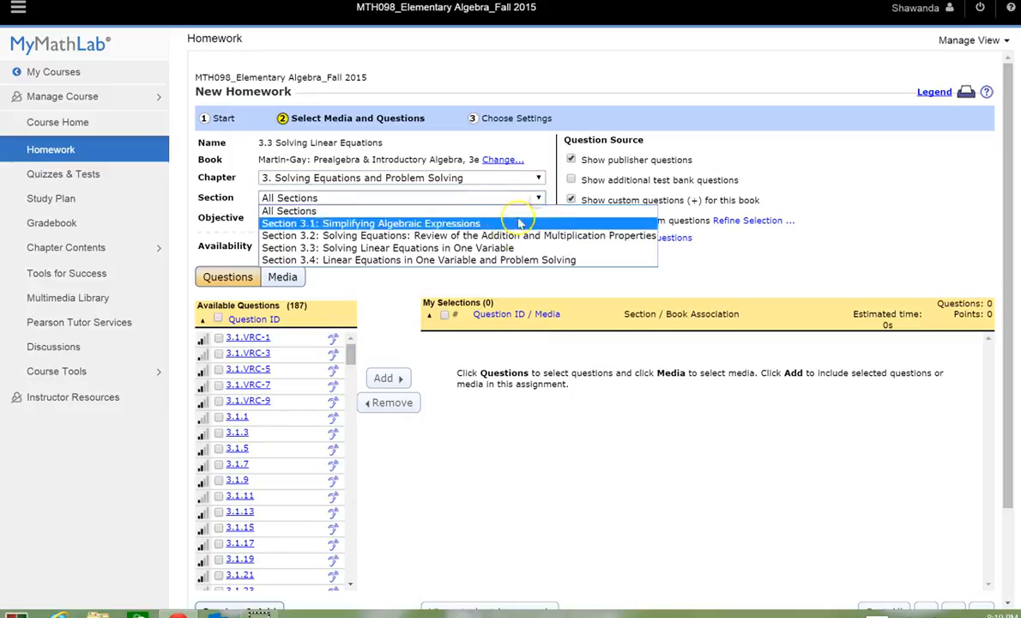
pyautogui.click(502, 248)
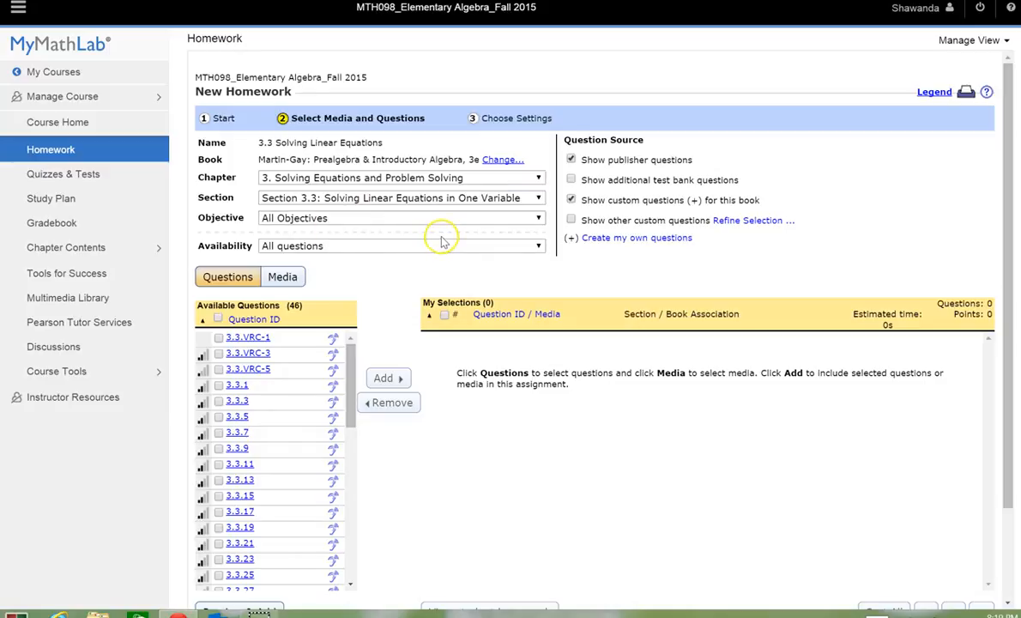
# Preview the available vocabulary questions of Section 3.3, opening 3.3.VRC-1 in full and closing it again.
pyautogui.moveTo(226, 376)
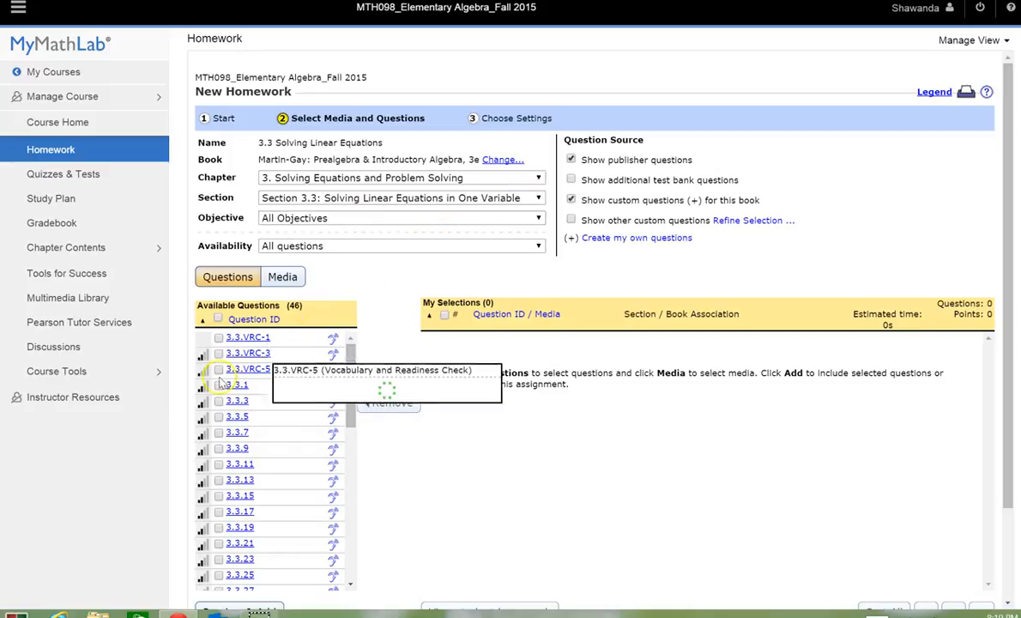
pyautogui.moveTo(233, 437)
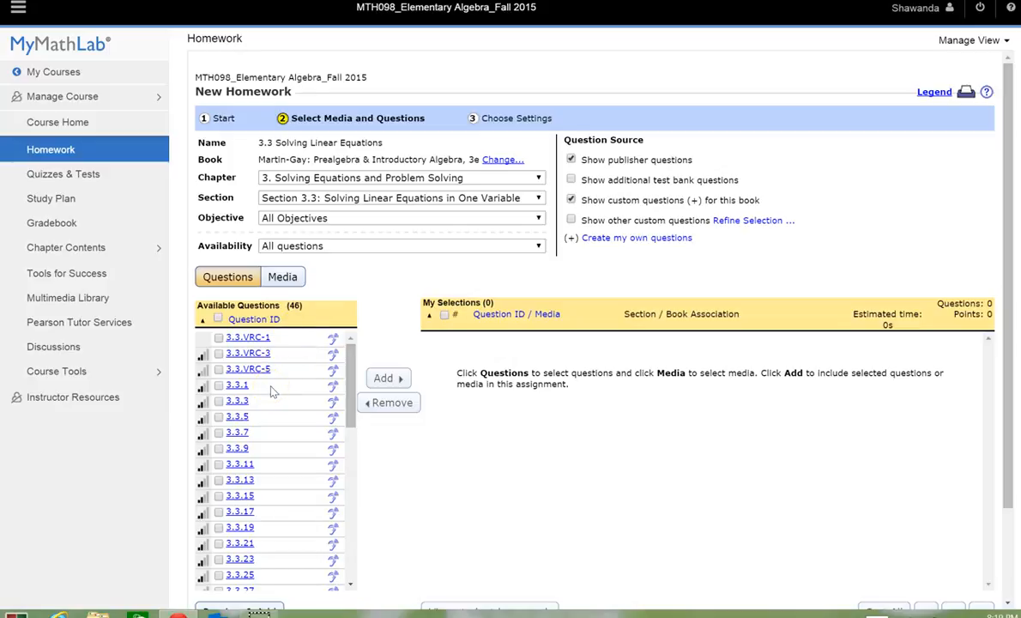
pyautogui.moveTo(257, 354)
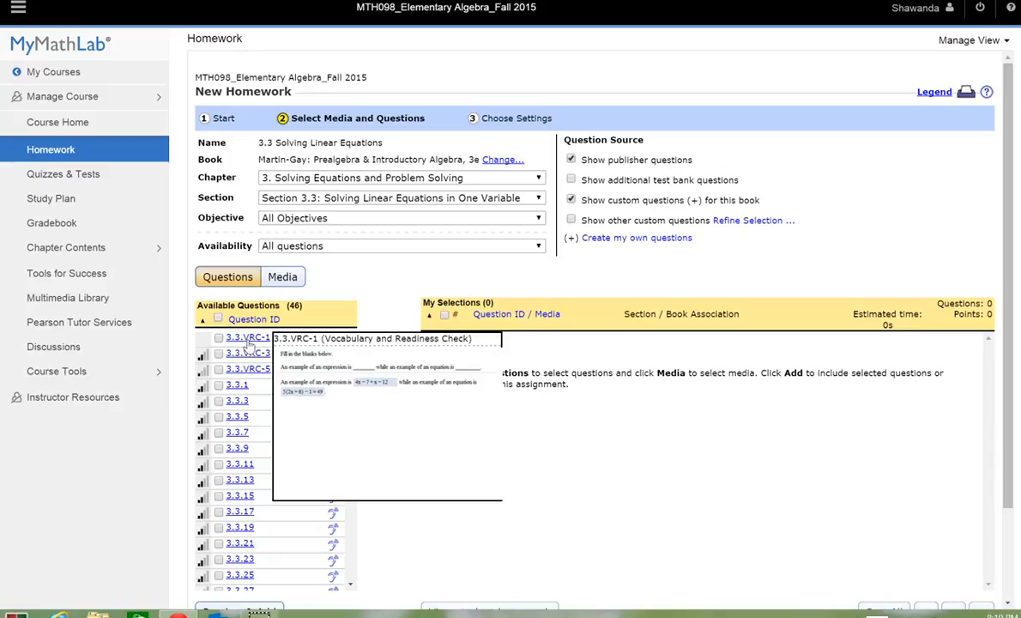
pyautogui.click(248, 341)
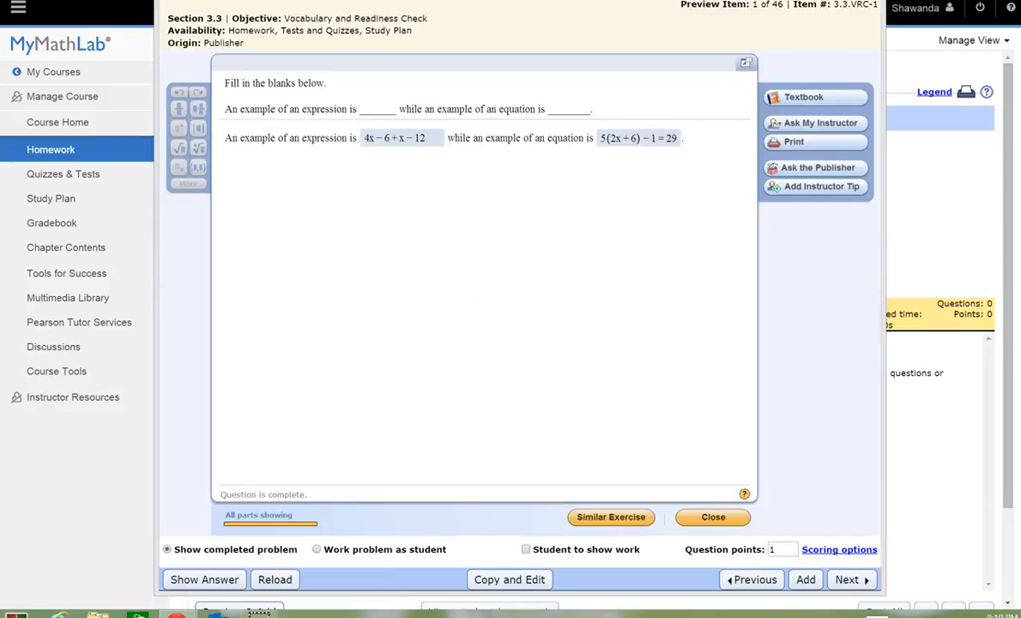
pyautogui.click(870, 2)
pyautogui.moveTo(251, 345)
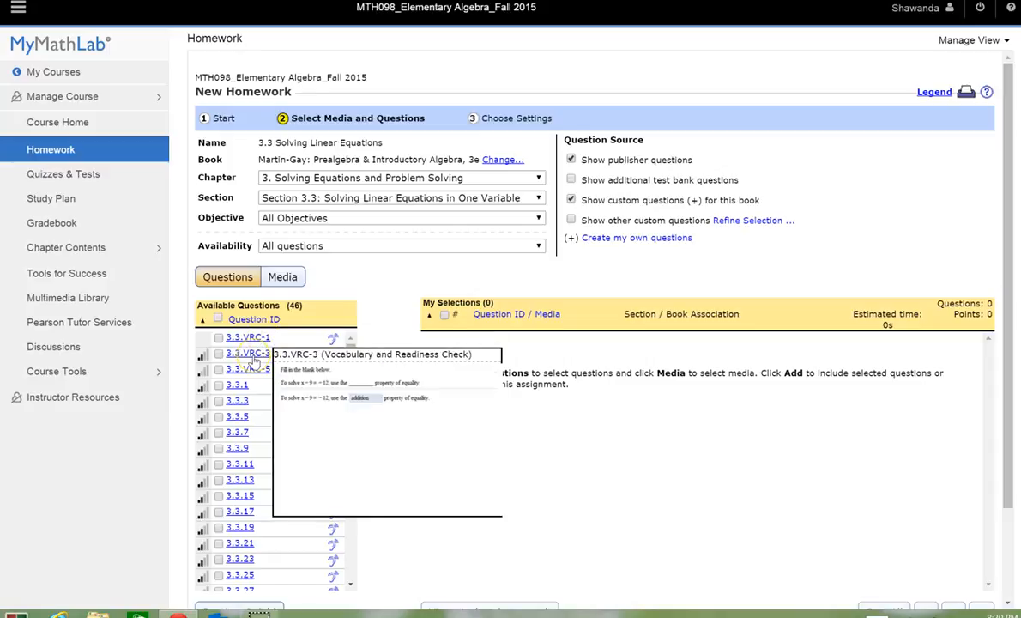
# Add questions 3.3.1, 3.3.5, 3.3.9, 3.3.13, 3.3.17 and 3.3.21 to the homework.
pyautogui.moveTo(245, 388)
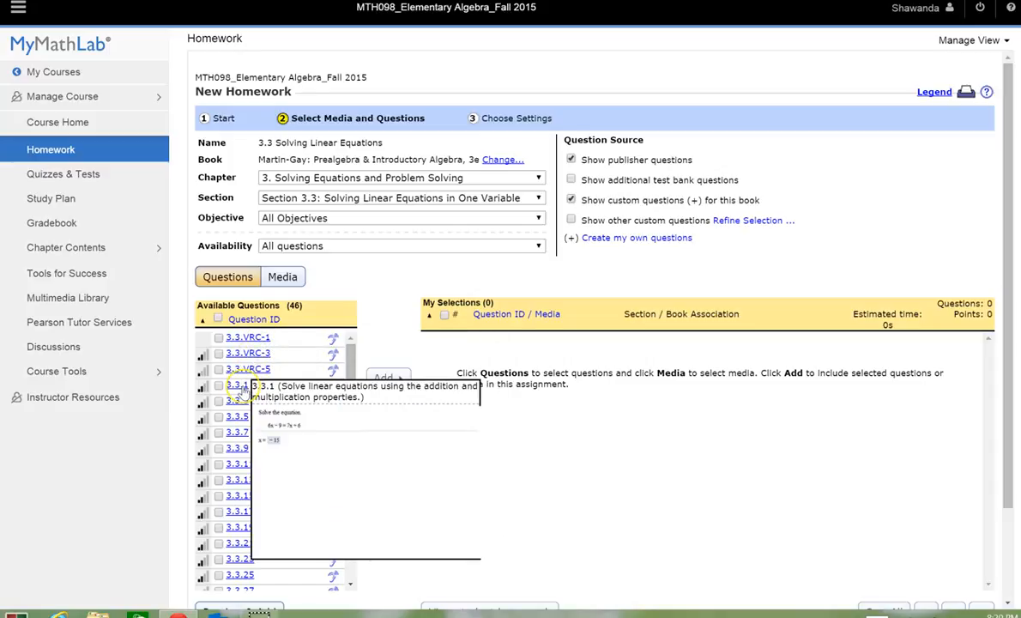
pyautogui.click(219, 385)
pyautogui.moveTo(240, 409)
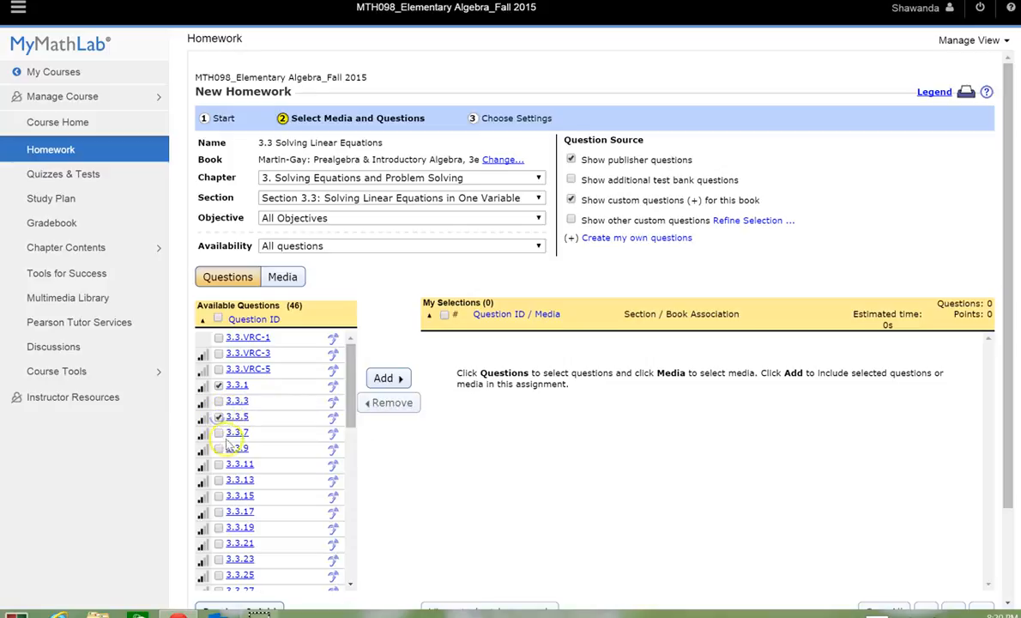
pyautogui.moveTo(234, 455)
pyautogui.click(219, 449)
pyautogui.moveTo(234, 488)
pyautogui.moveTo(237, 513)
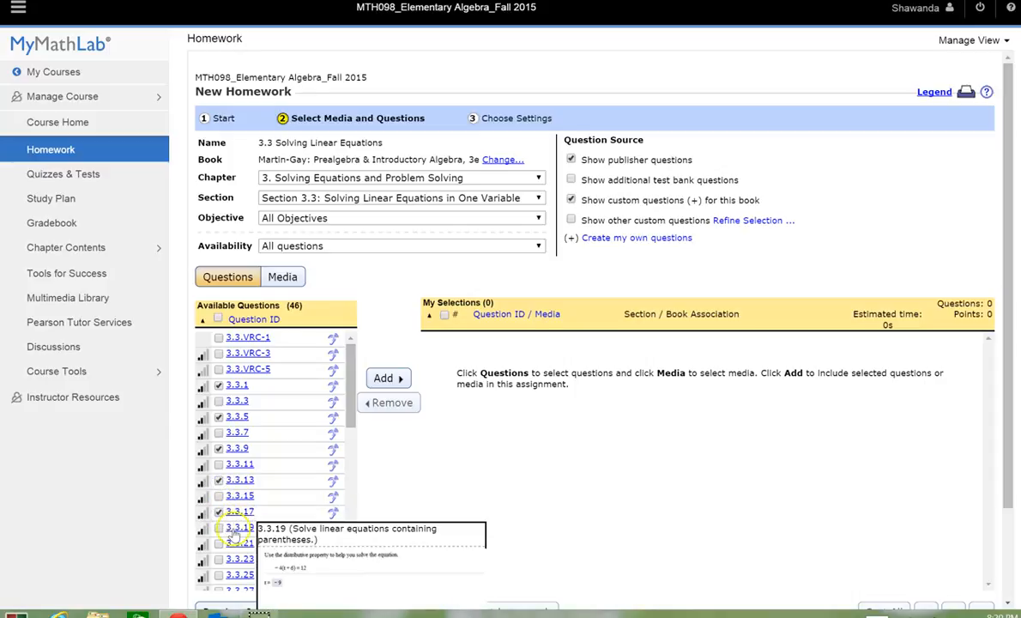
pyautogui.moveTo(240, 546)
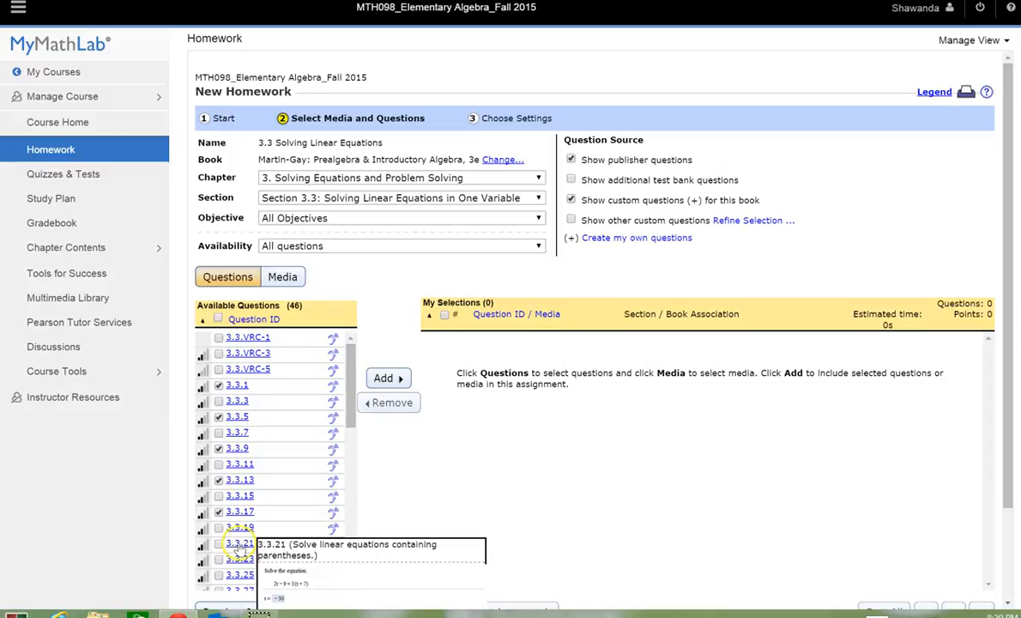
pyautogui.click(220, 544)
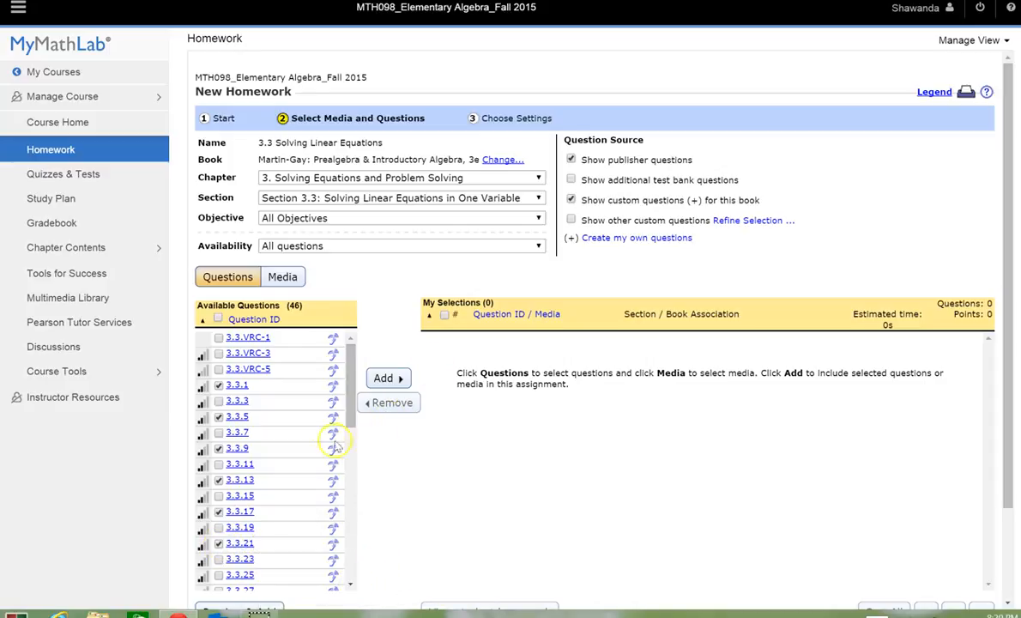
pyautogui.click(397, 379)
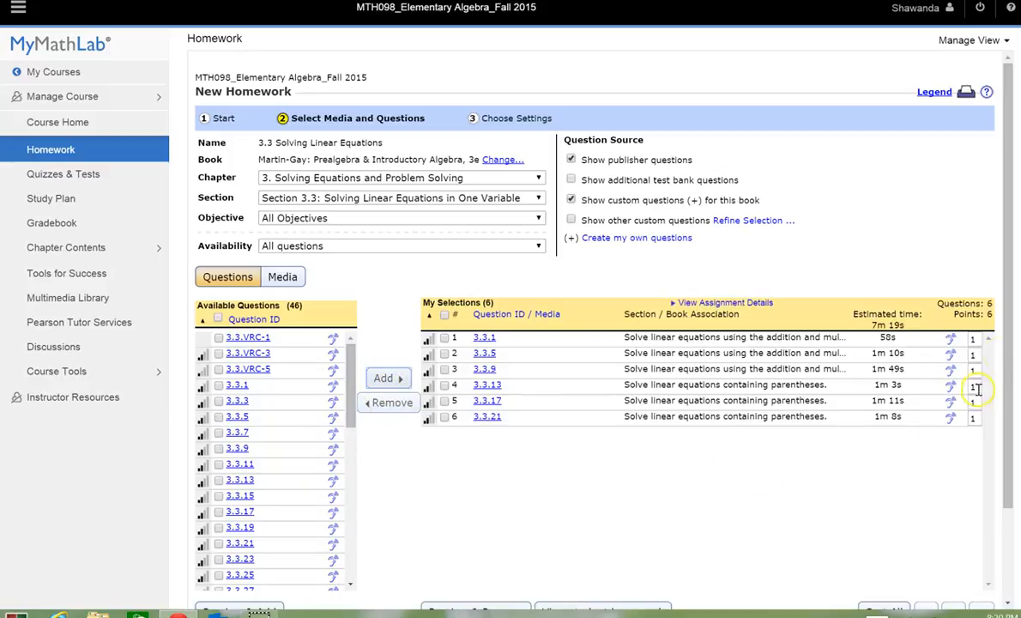
# Preview the selected homework questions one after another, from 3.3.1 through 3.3.21.
pyautogui.scroll(-1, 987, 369)
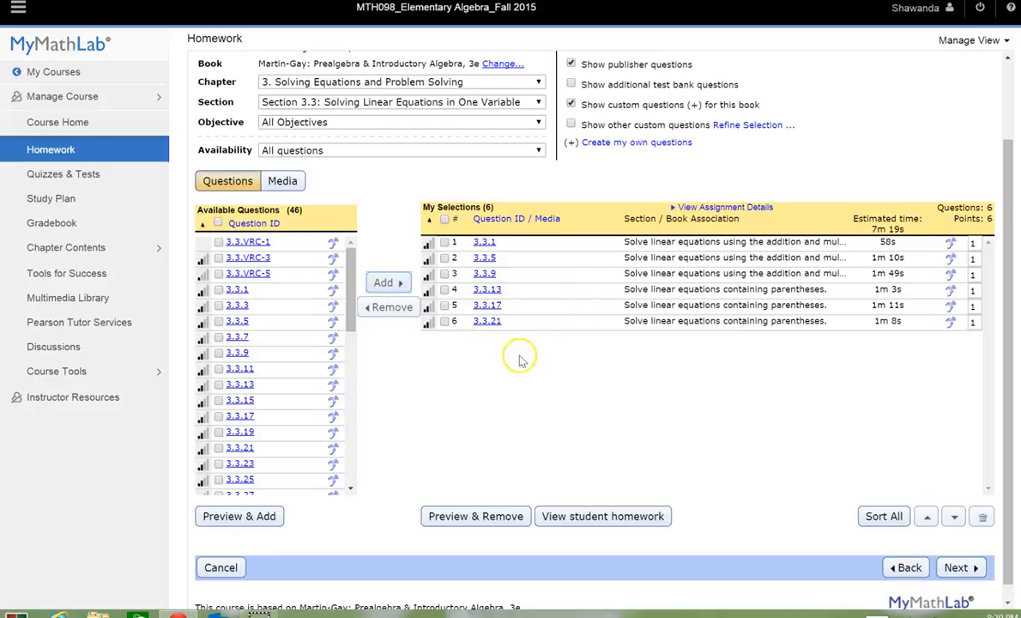
pyautogui.click(463, 520)
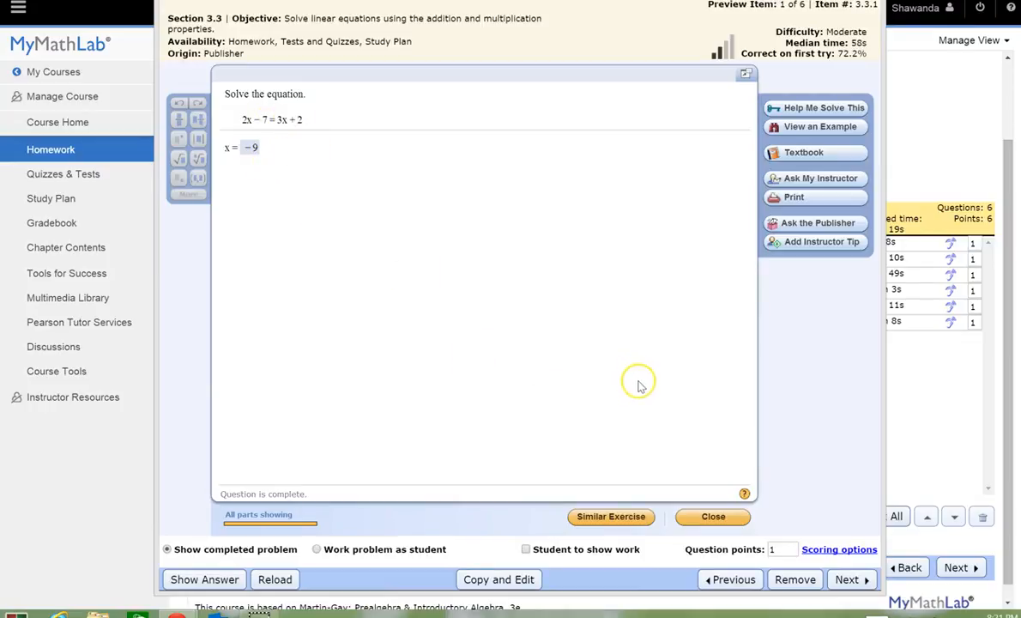
pyautogui.click(865, 580)
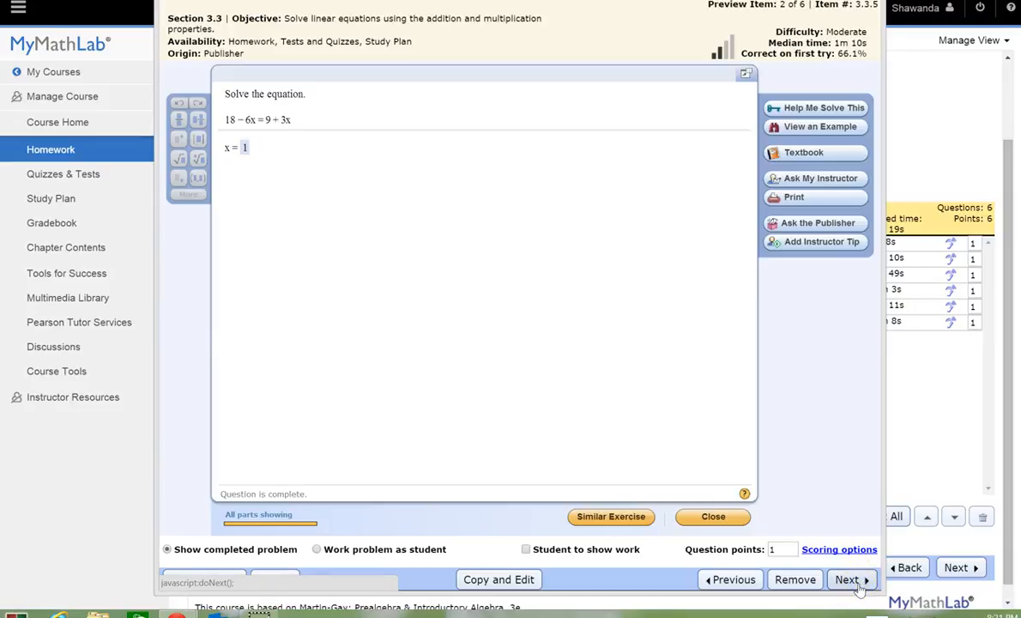
pyautogui.click(859, 581)
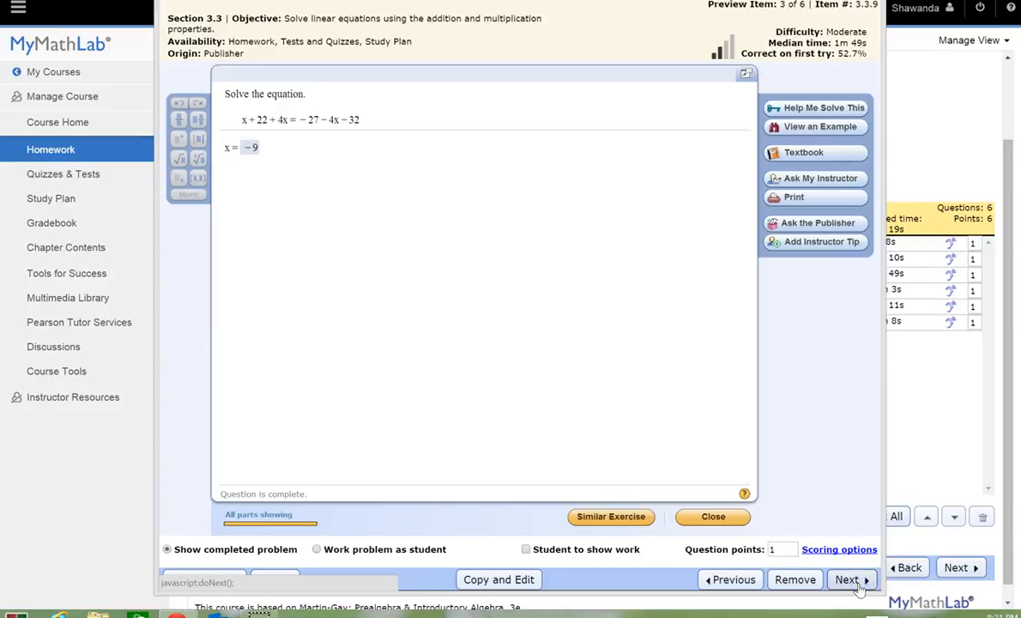
pyautogui.click(859, 581)
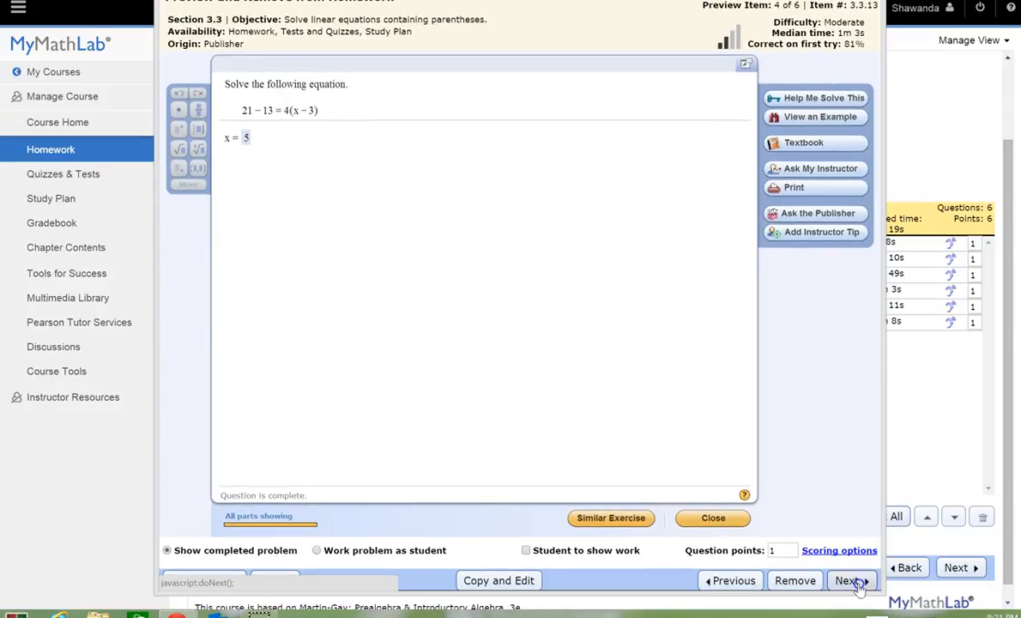
pyautogui.click(859, 581)
pyautogui.click(859, 581)
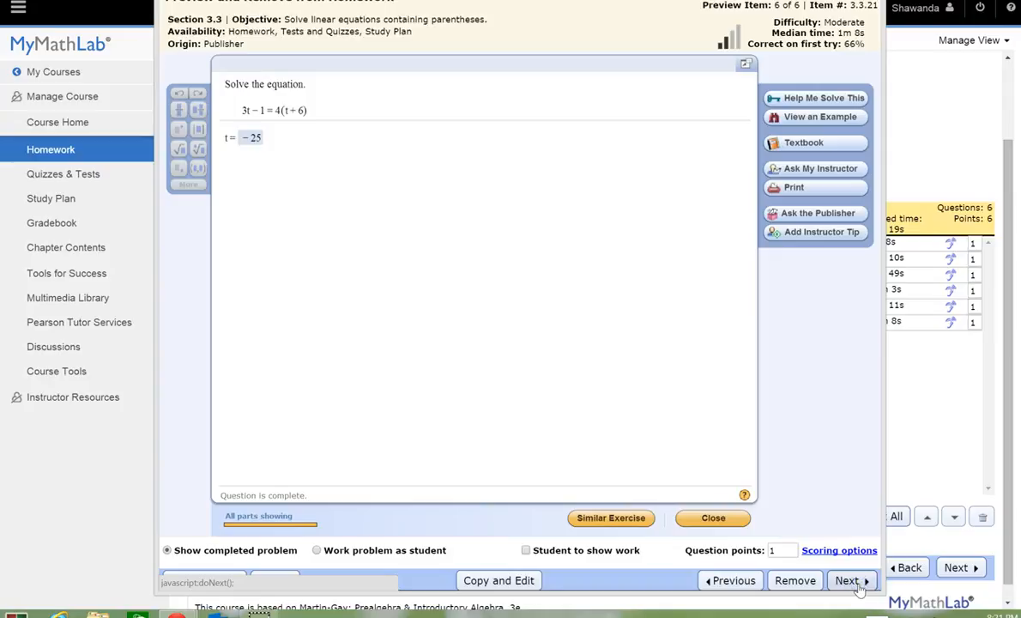
# Go back through the preview to question 3.3.1 and remove it from the homework.
pyautogui.click(725, 581)
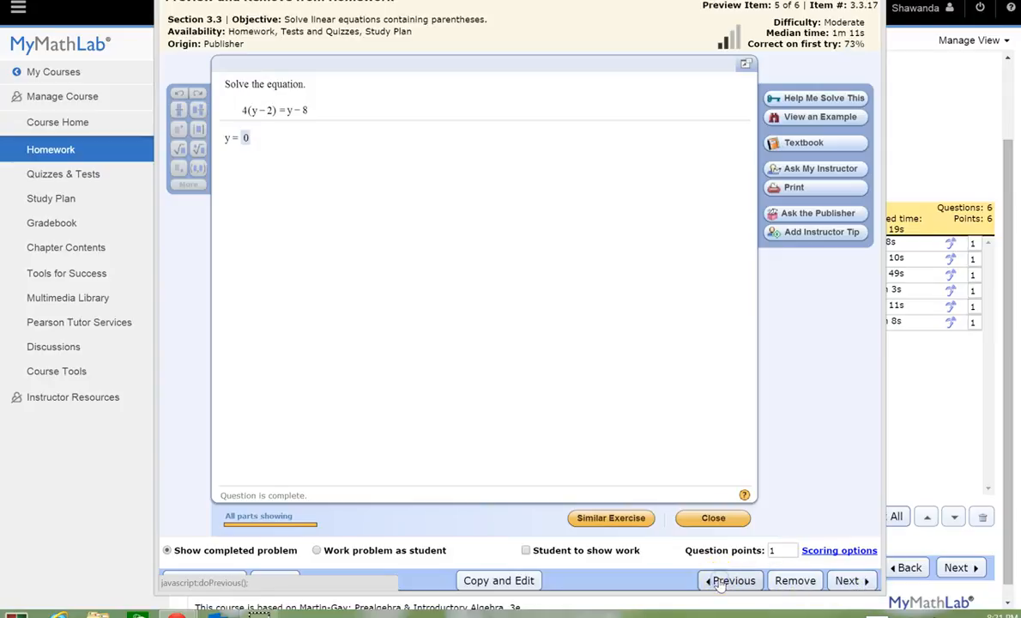
pyautogui.click(726, 581)
pyautogui.click(725, 581)
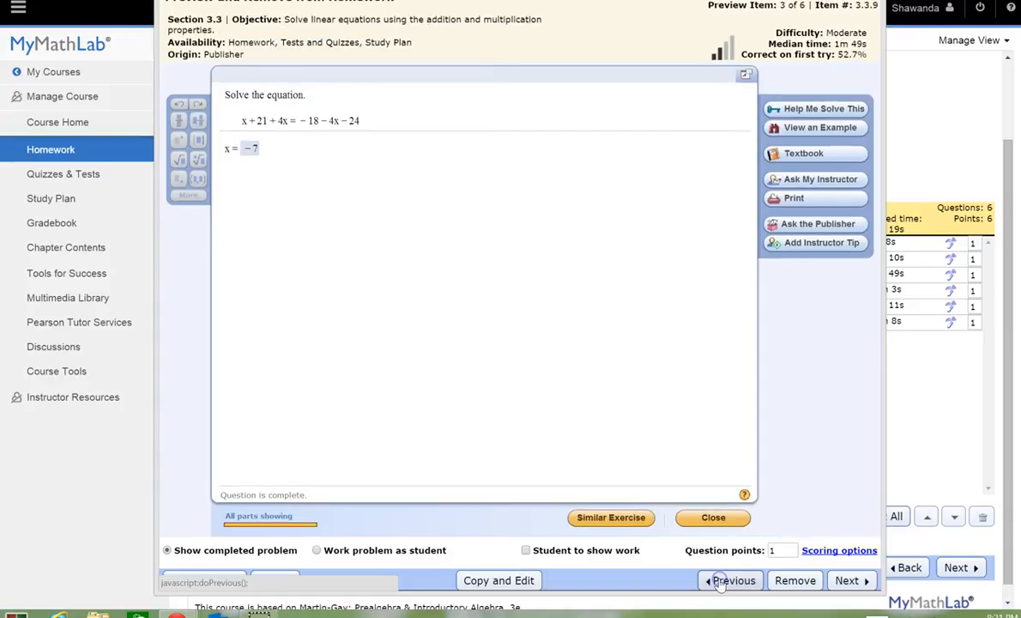
pyautogui.click(719, 581)
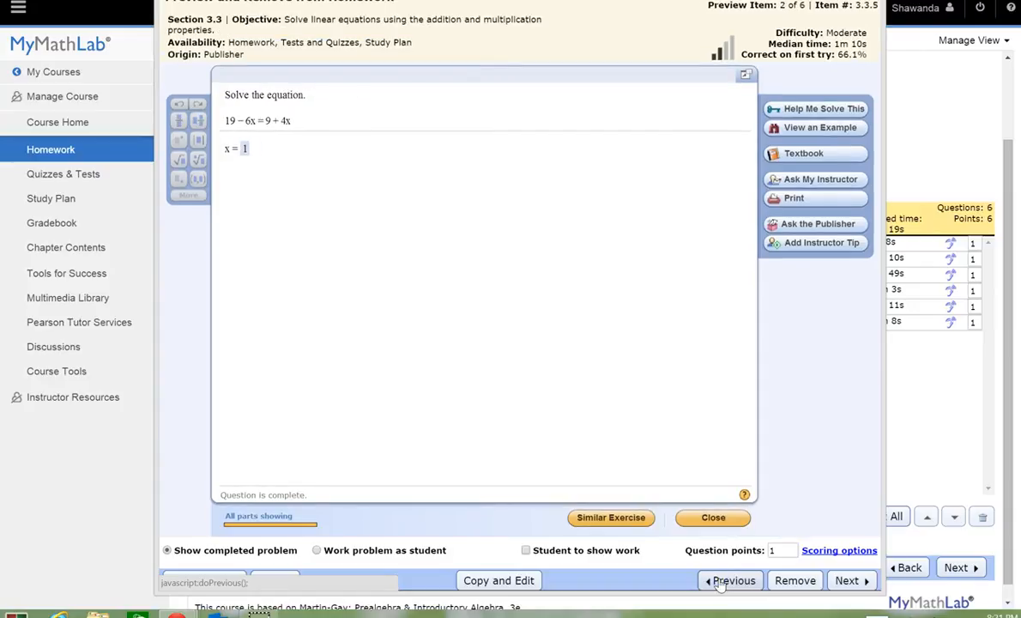
pyautogui.click(721, 581)
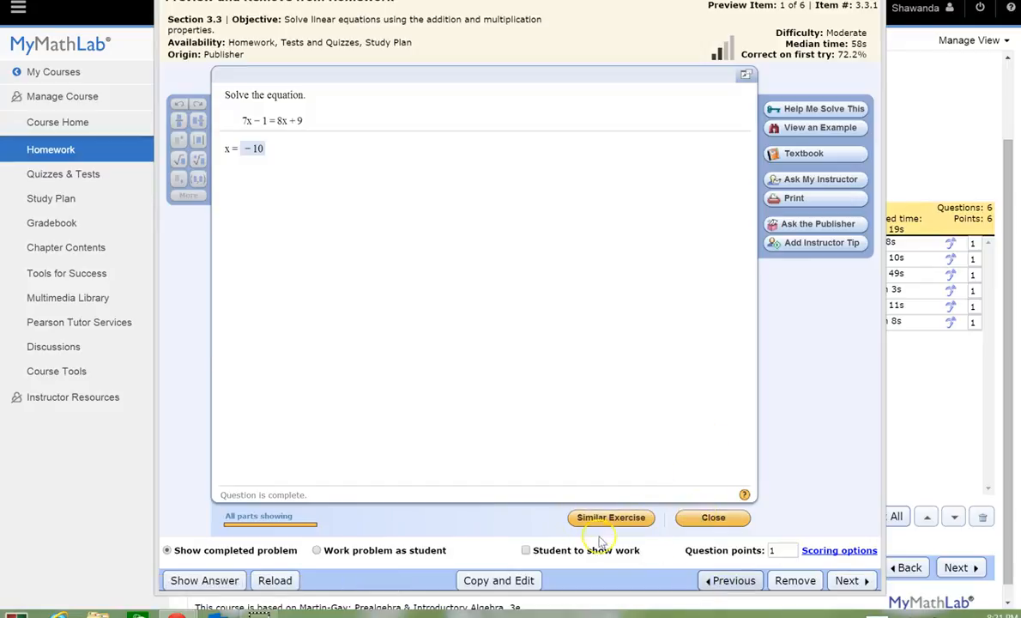
pyautogui.click(795, 581)
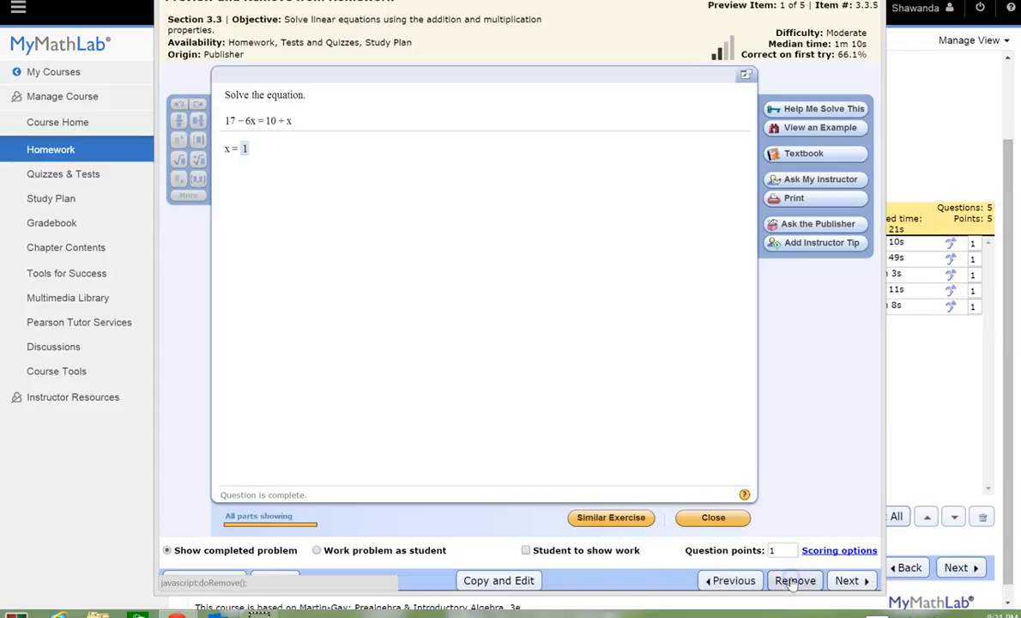
# Close the question preview and, in the assignment settings, set the homework's due date to 9/9/2015 at 8:00 AM.
pyautogui.click(711, 517)
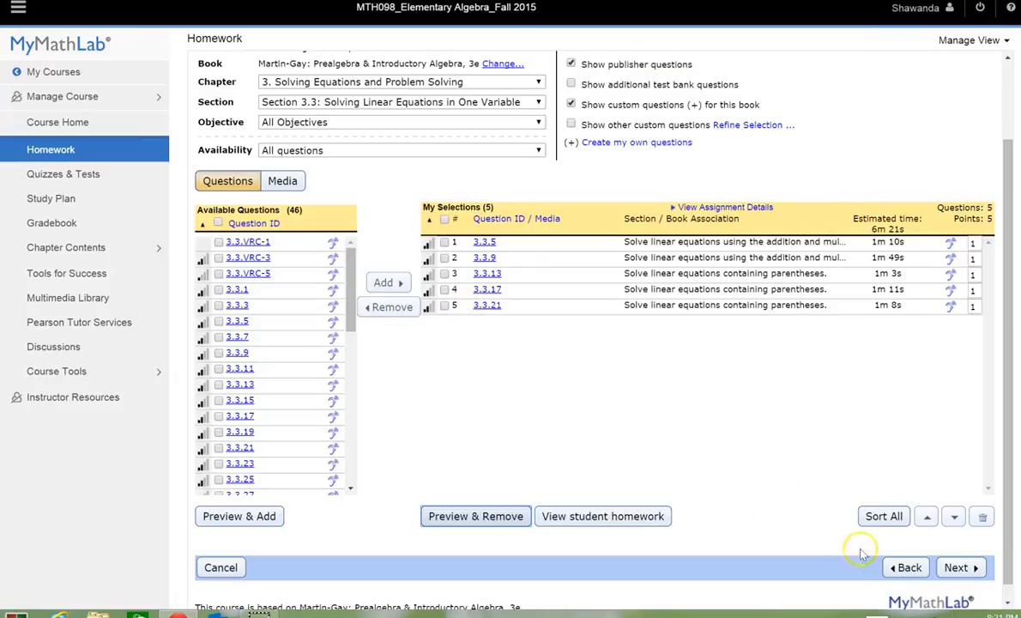
pyautogui.click(960, 569)
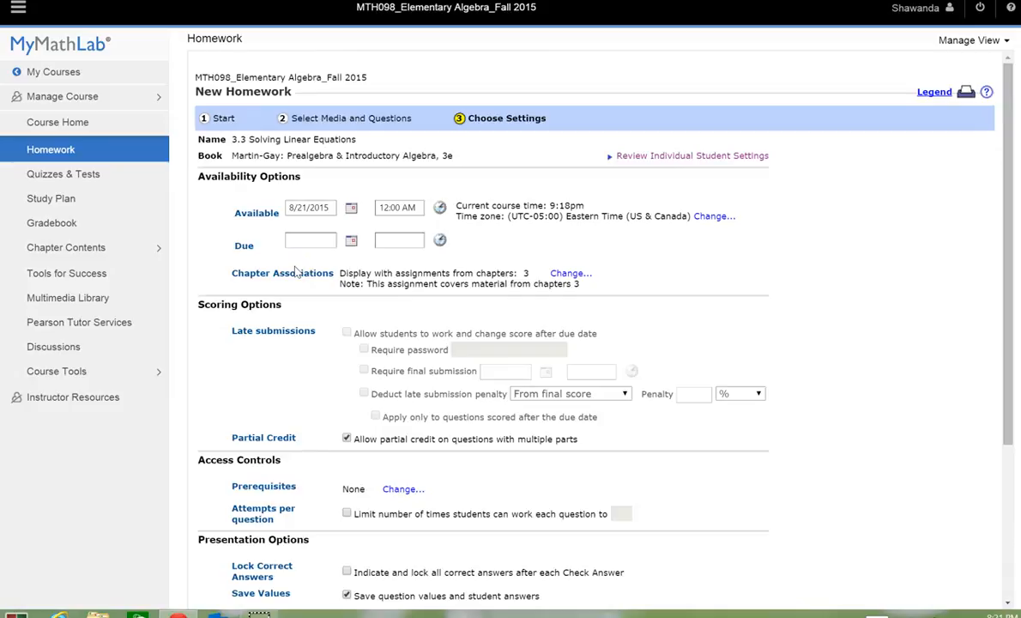
pyautogui.click(306, 239)
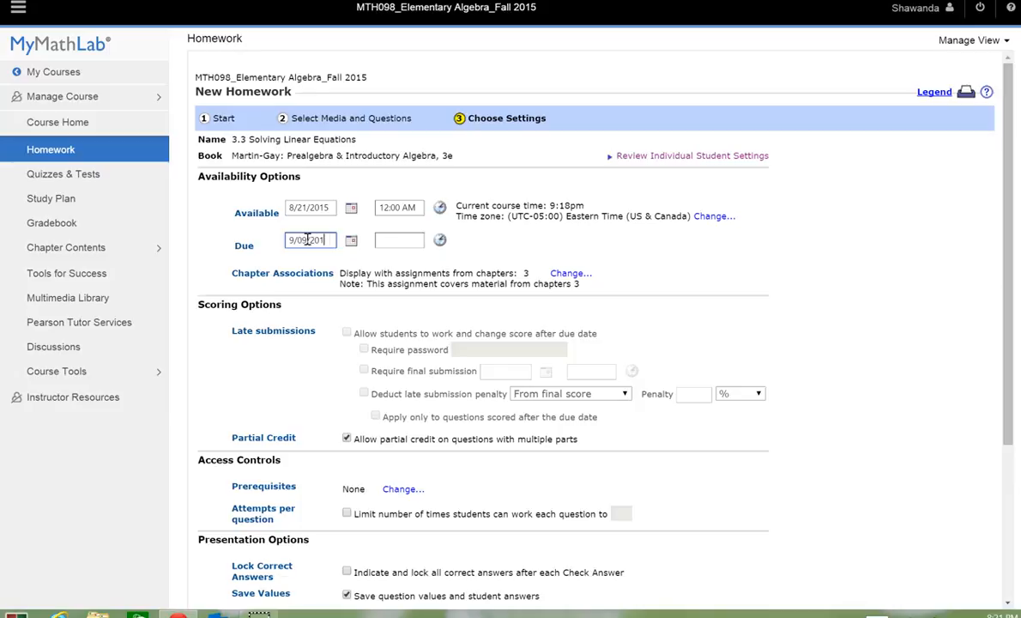
pyautogui.click(400, 242)
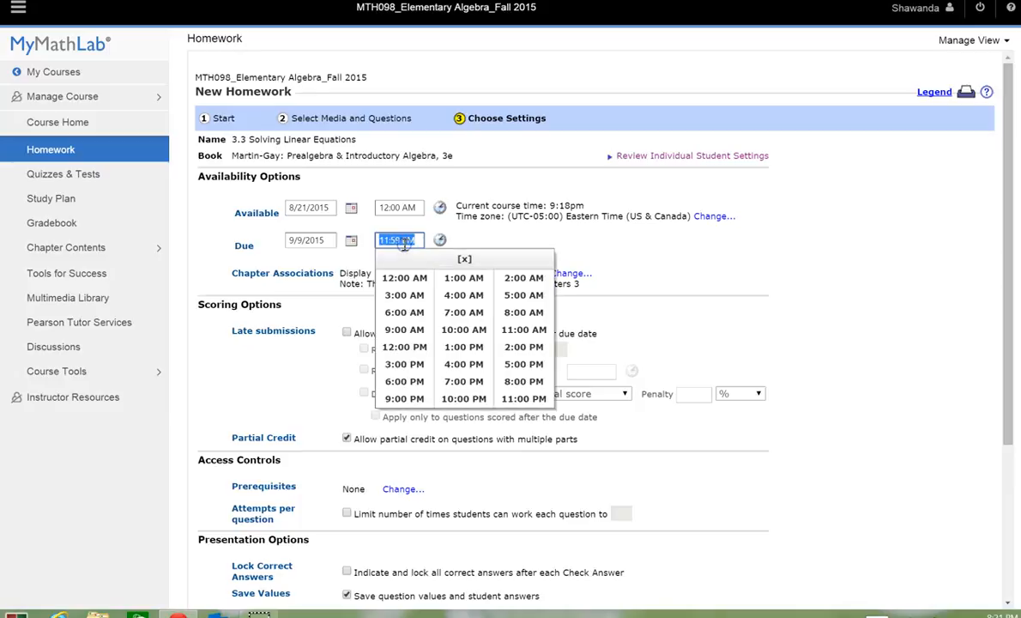
pyautogui.click(524, 312)
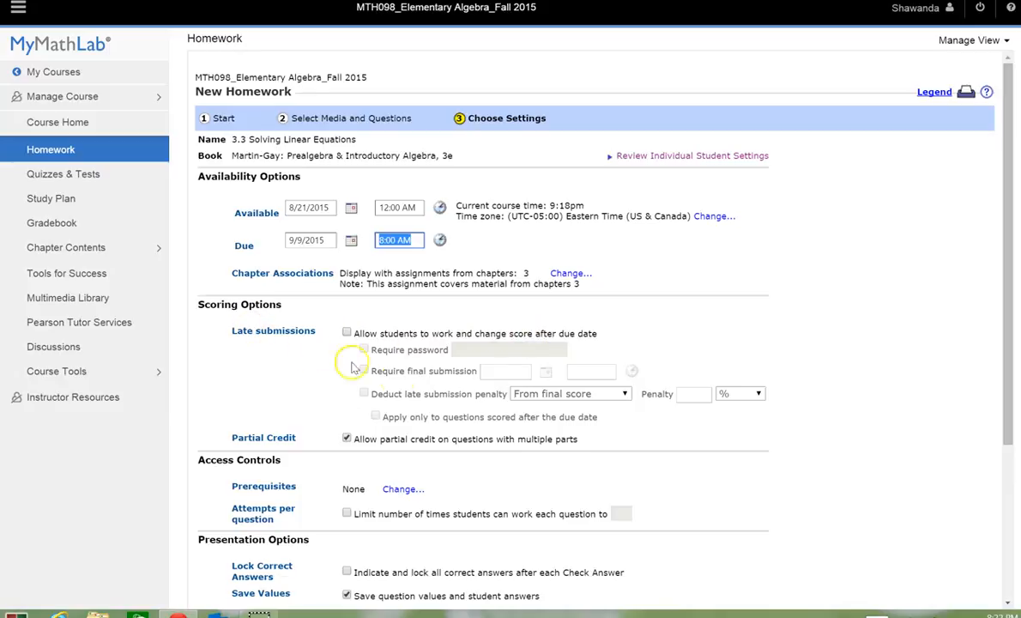
# Limit the number of times students can work each question to 5, and save and assign the homework.
pyautogui.click(1008, 604)
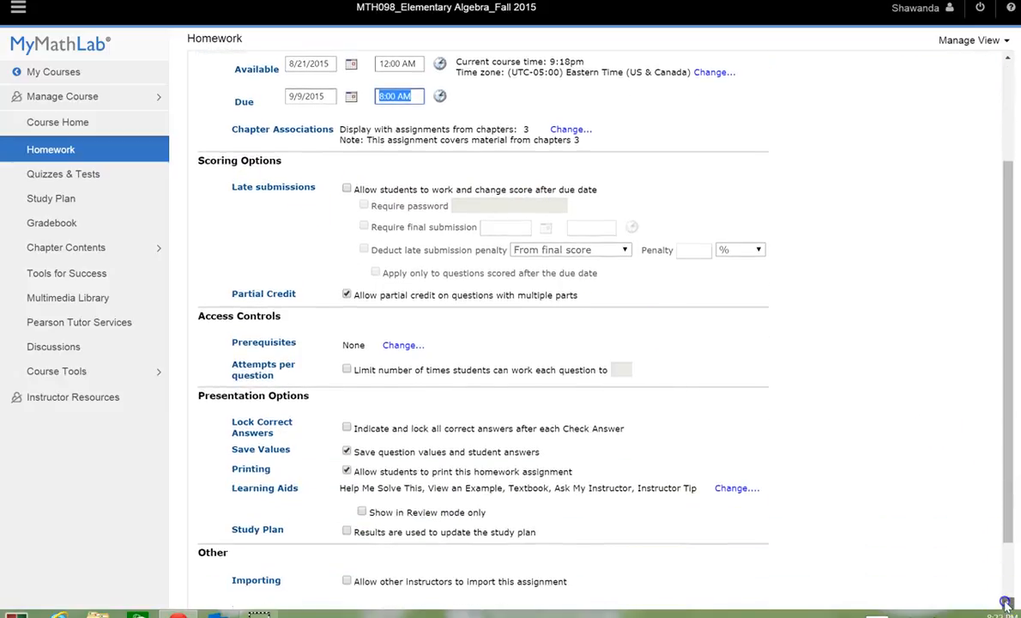
pyautogui.click(347, 370)
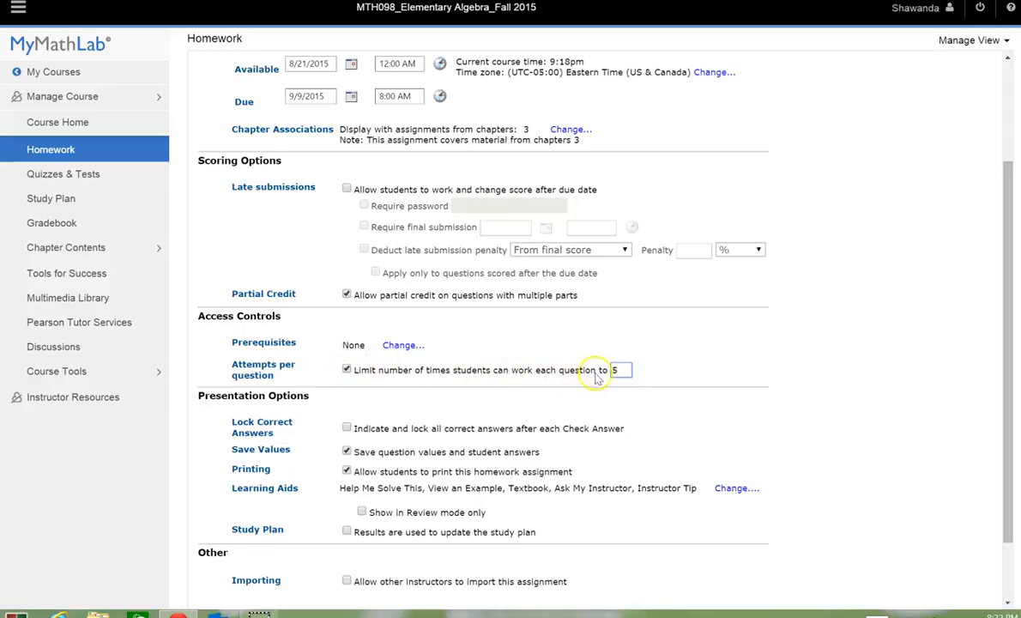
pyautogui.click(1006, 606)
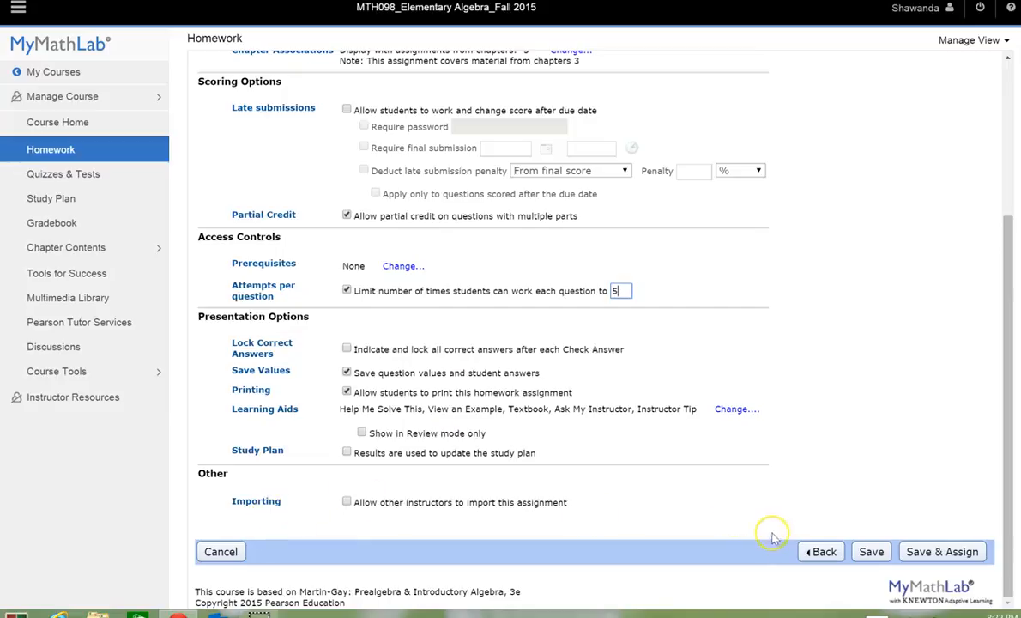
pyautogui.click(939, 554)
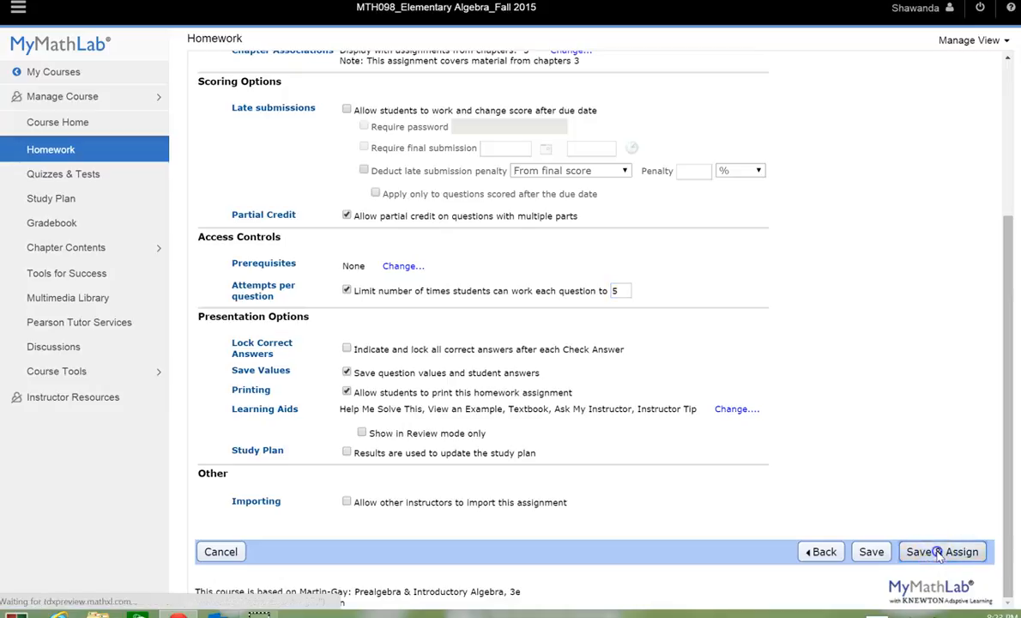